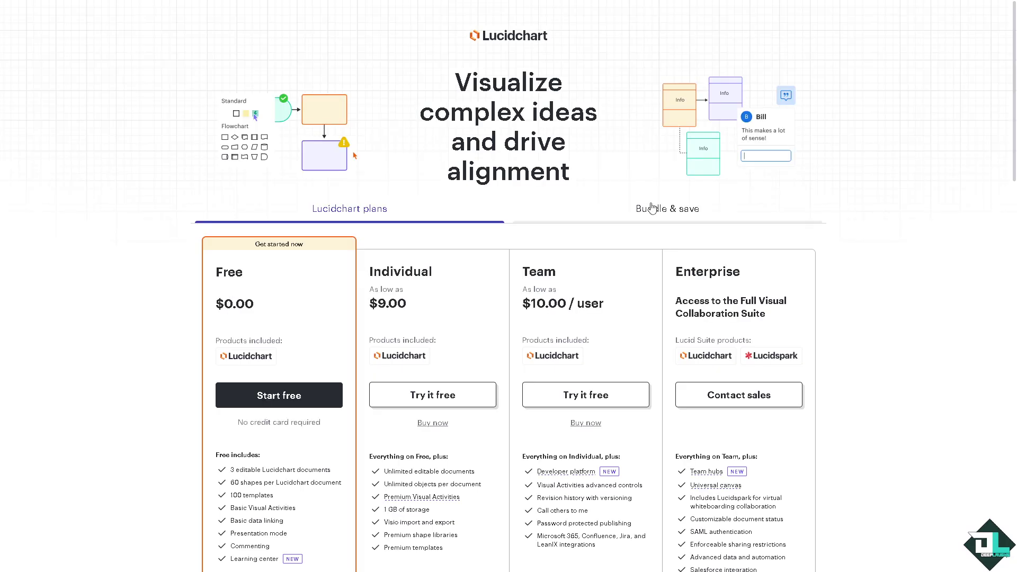
Step: Start the free Lucidchart plan from the pricing page to reach the Home dashboard
click(652, 208)
click(319, 392)
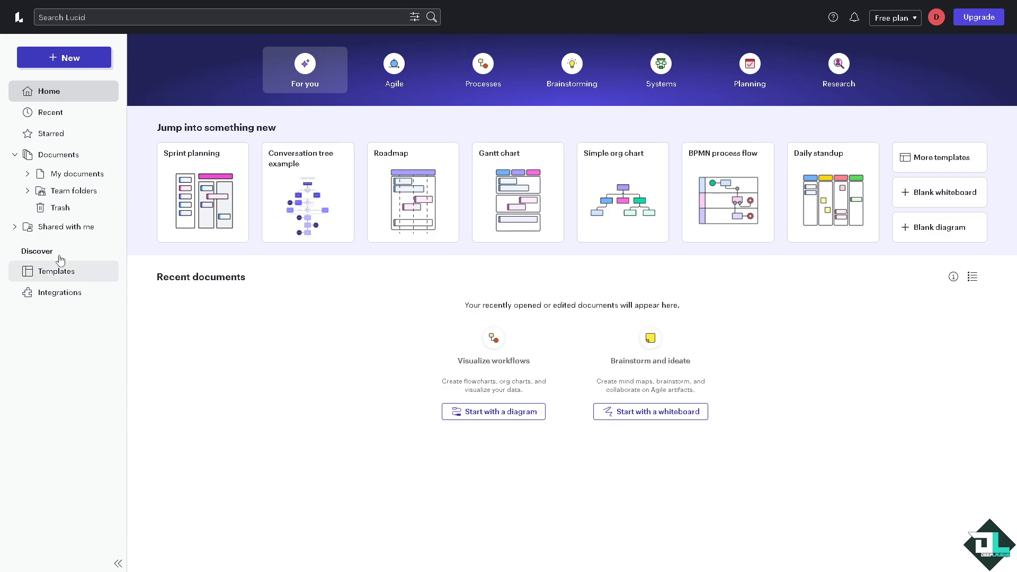
Step: Collapse the Documents folder tree in the home page sidebar
click(15, 155)
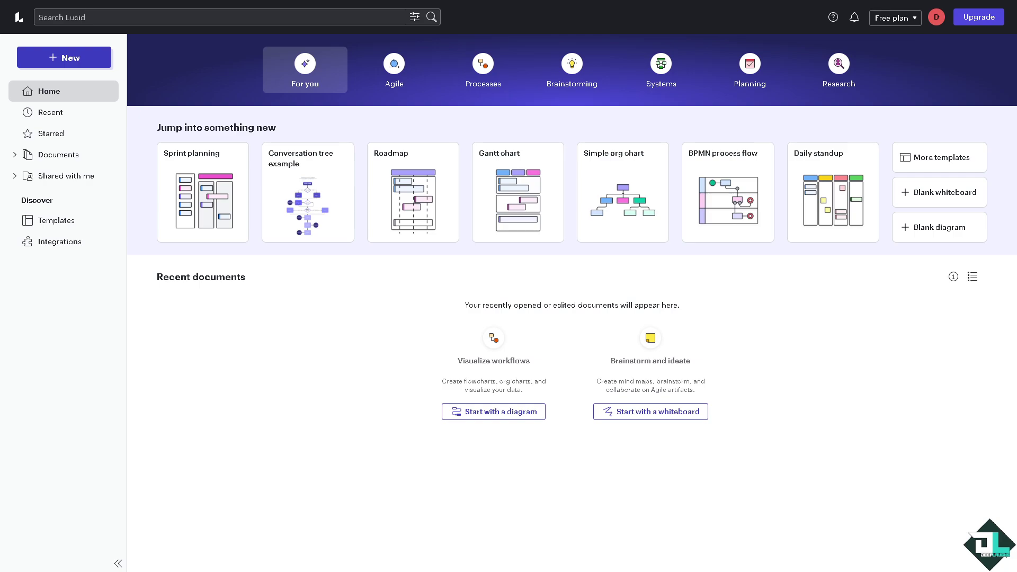
Step: Start a new Lucidchart diagram from a template and show all available templates
click(77, 59)
mouse_move(81, 83)
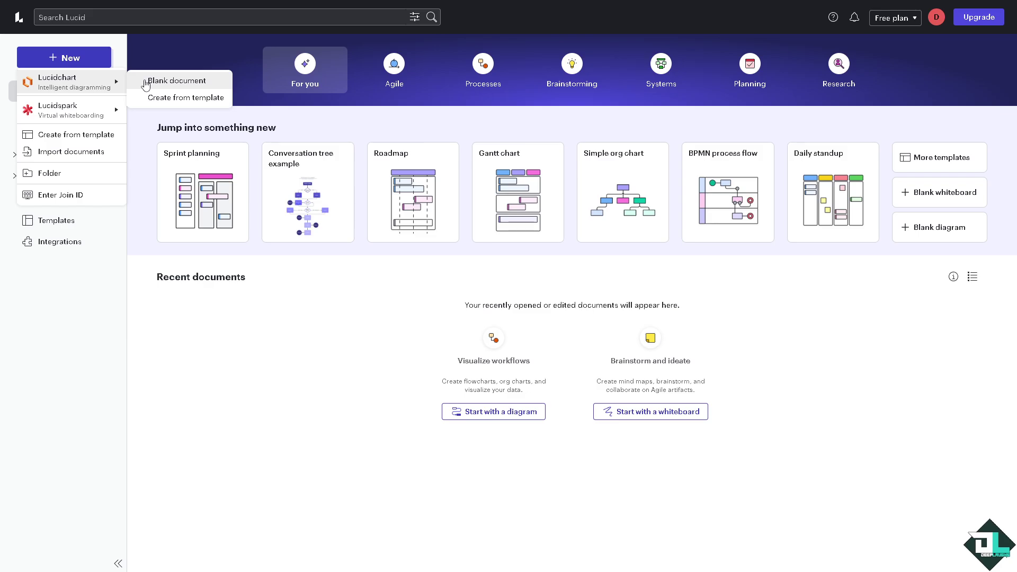
click(172, 103)
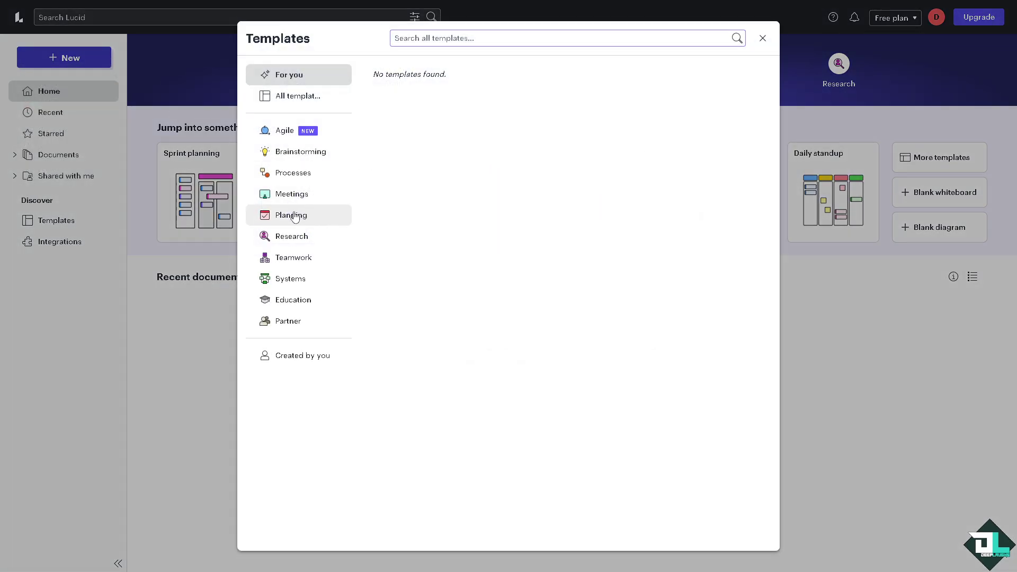
click(284, 154)
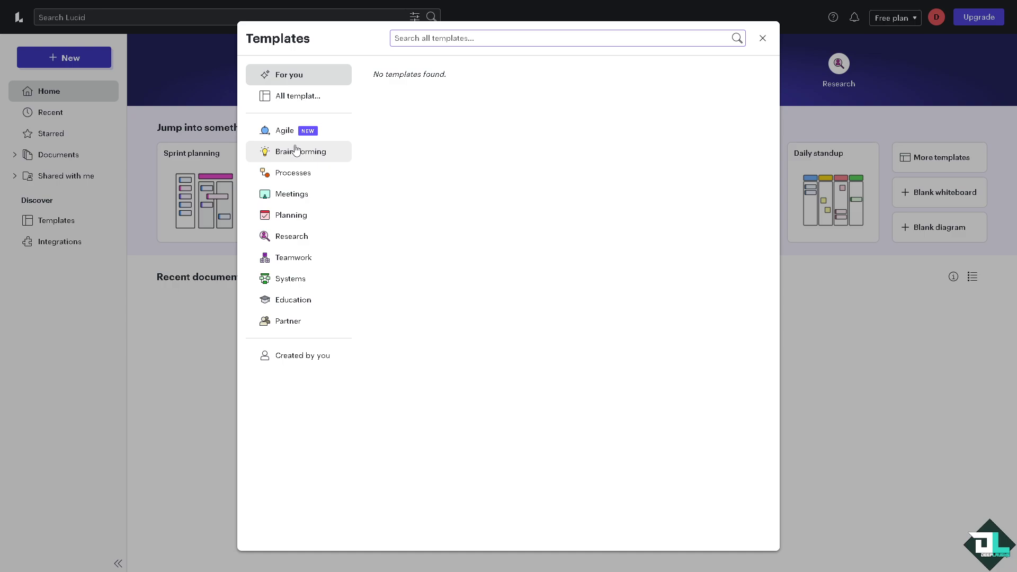
click(311, 100)
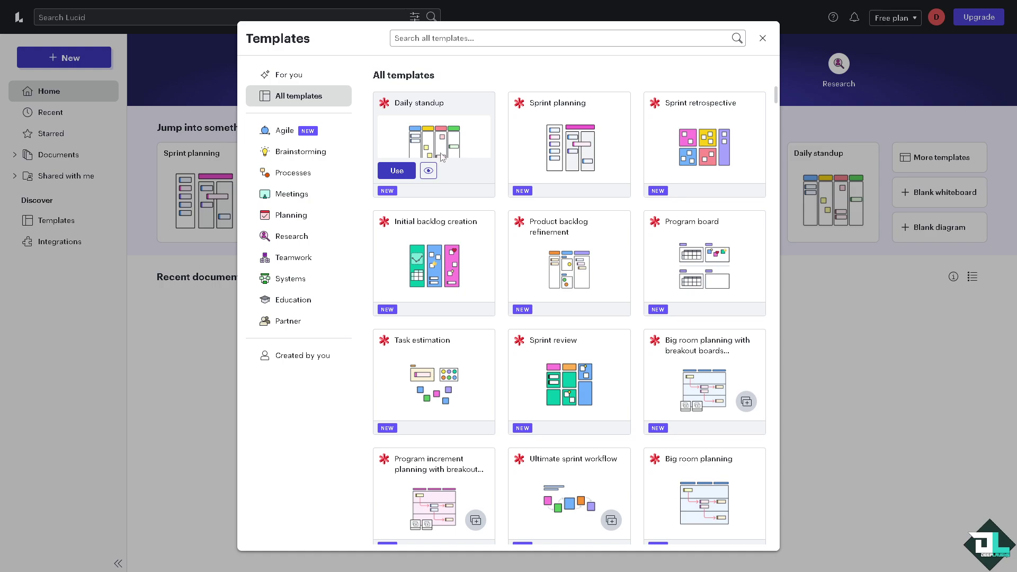
Step: Browse to the Processes templates and preview the Support process example
scroll(457, 345, down, 2)
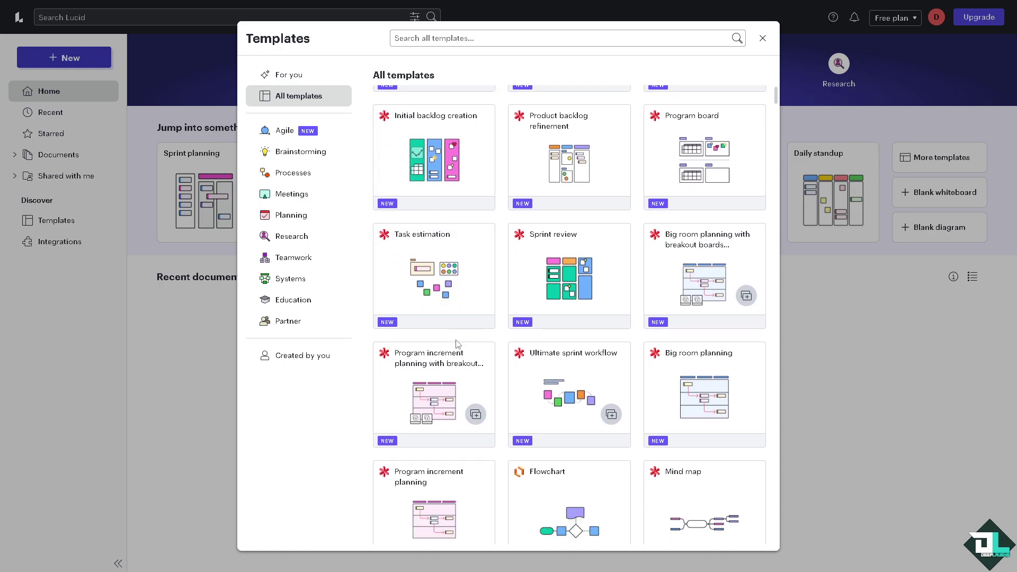
click(290, 154)
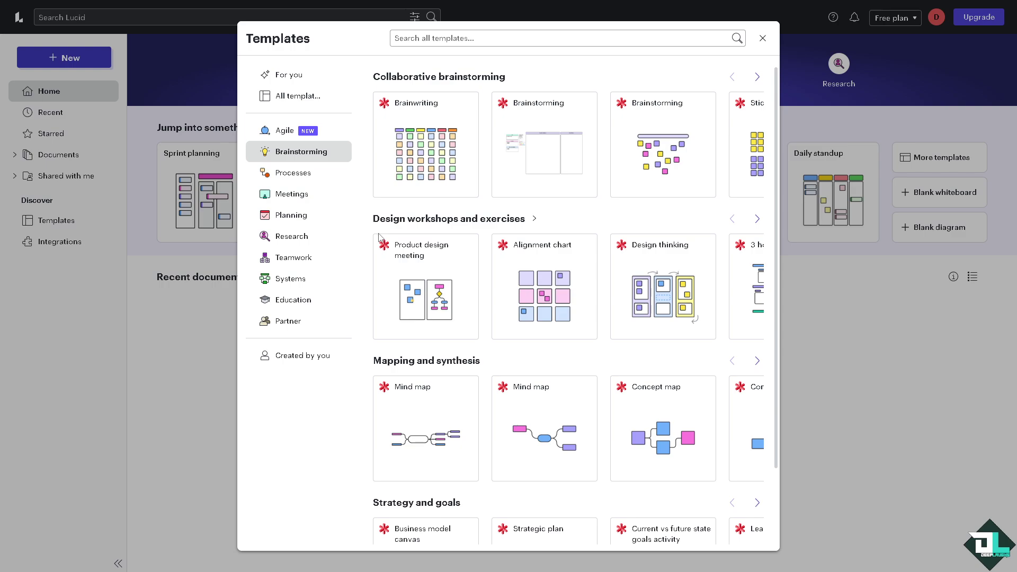
mouse_move(393, 239)
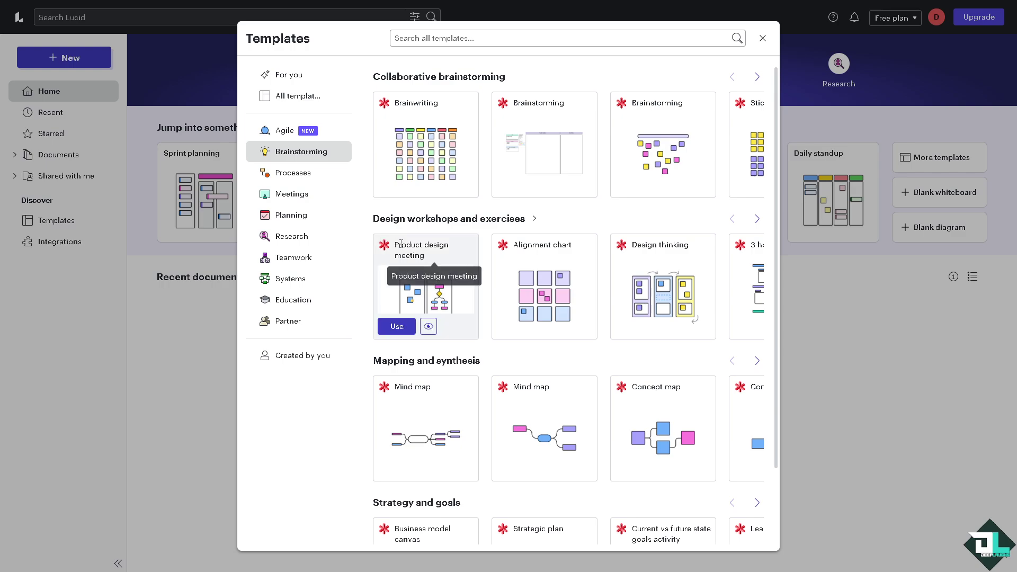
scroll(435, 254, down, 2)
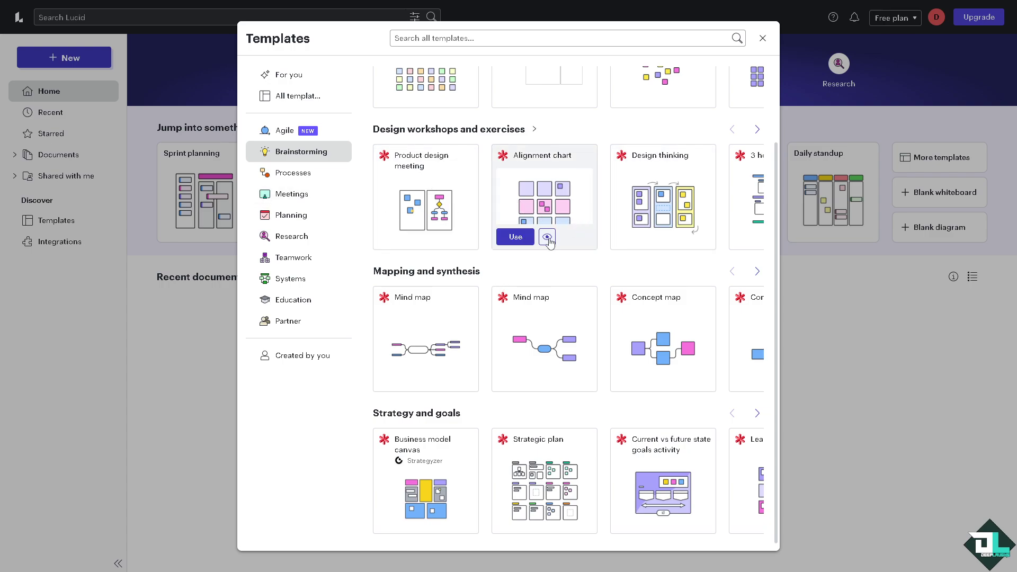
click(294, 172)
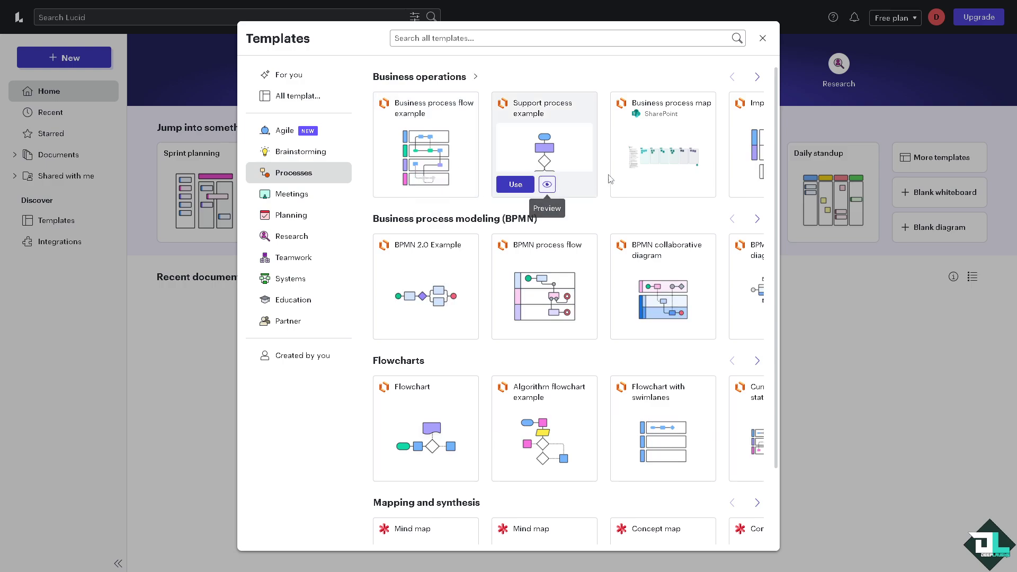
click(547, 185)
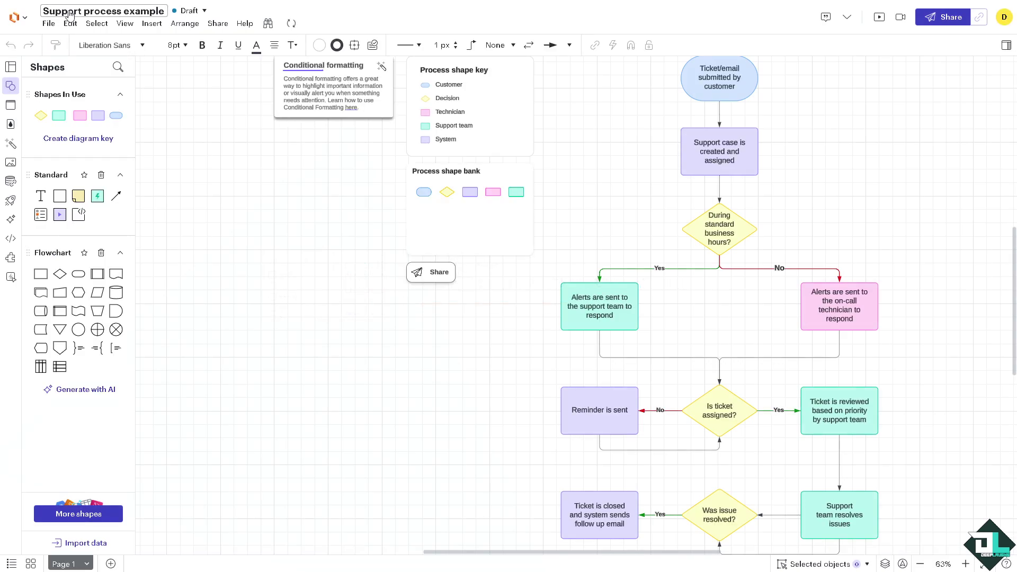
Step: Retitle the draft 'How to Use Lucidchart in Google Sheets'
click(69, 10)
text(How to Use Lucidchart in Google Sheets)
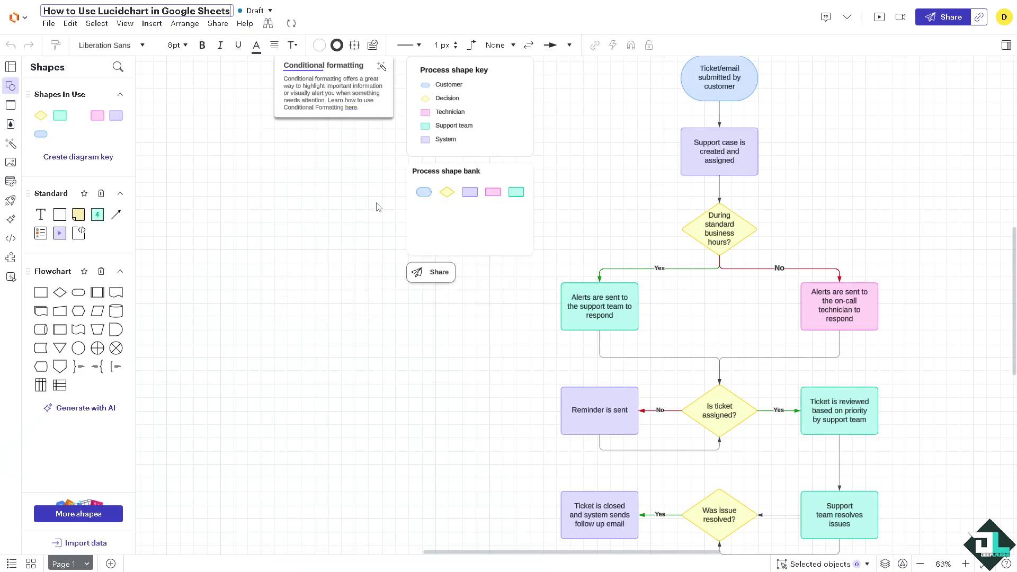
click(325, 198)
scroll(381, 220, down, 2)
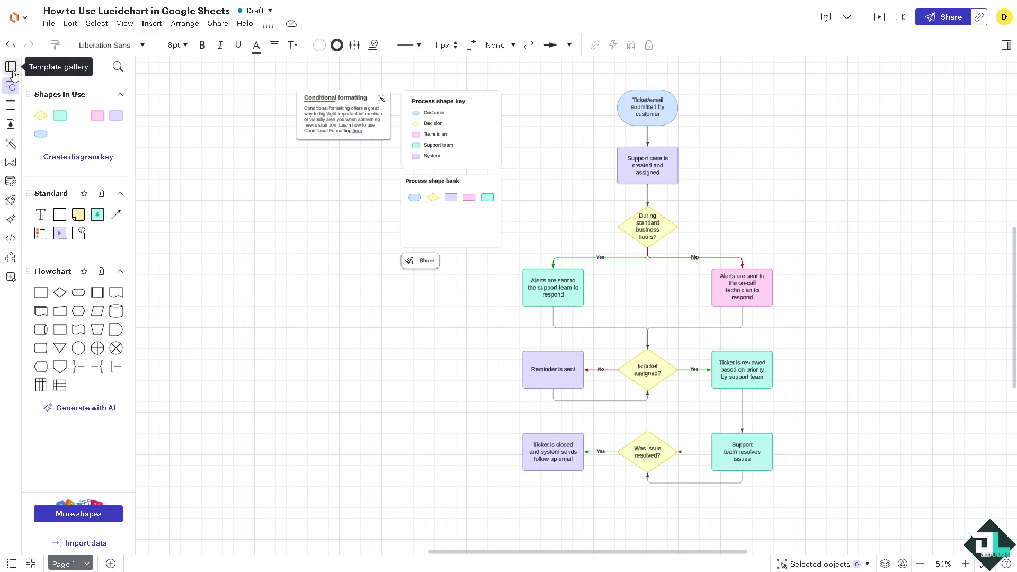
Step: Upload the HOW TO USE thumbnail image, shrink it and place it lower-left of the flowchart
click(16, 165)
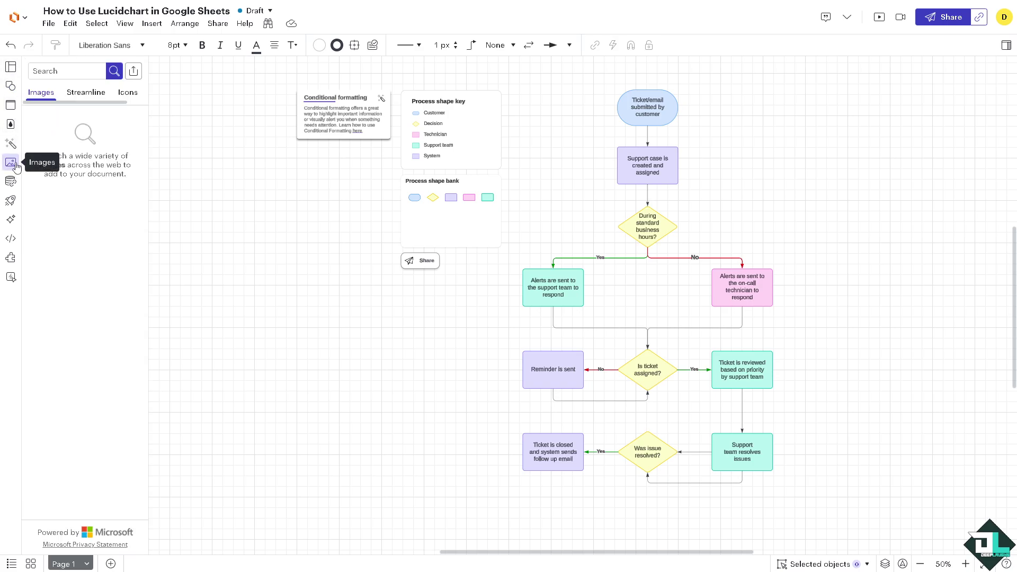
click(134, 71)
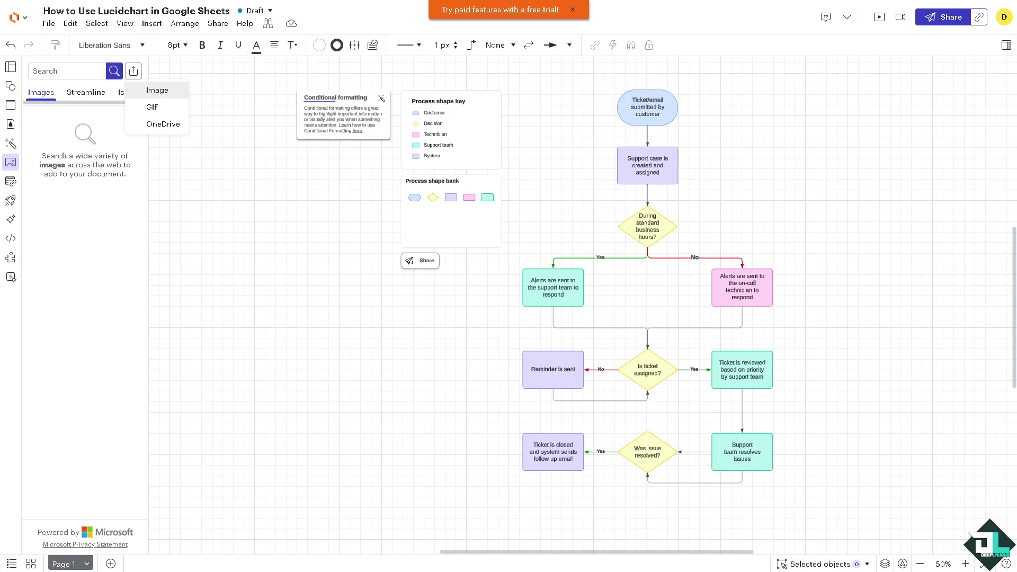
click(157, 90)
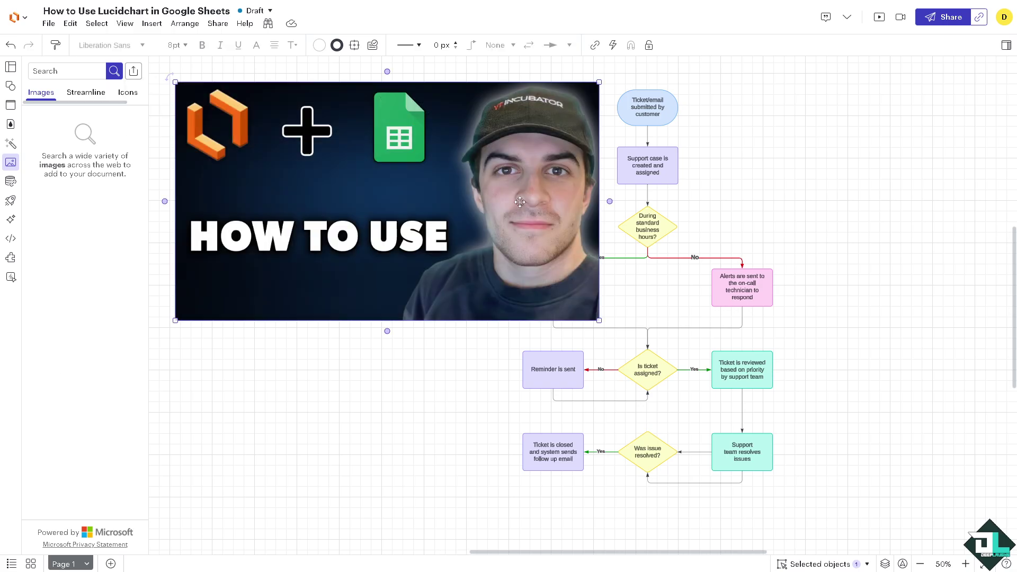
drag(507, 207, 506, 312)
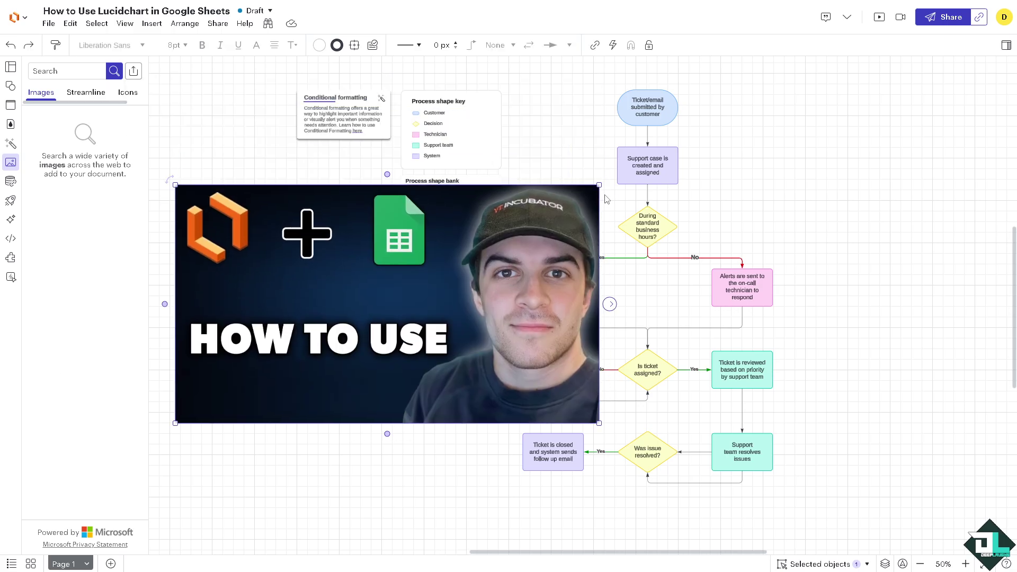
drag(600, 187, 468, 262)
drag(374, 312, 393, 331)
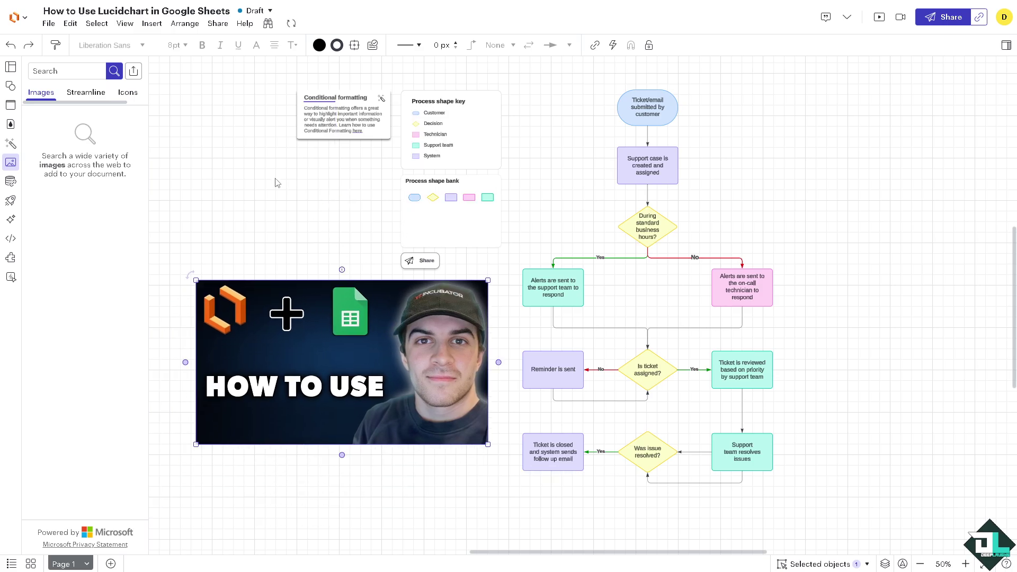
Step: Set the document background color to Green in Document settings and save the document
click(272, 174)
right_click(268, 171)
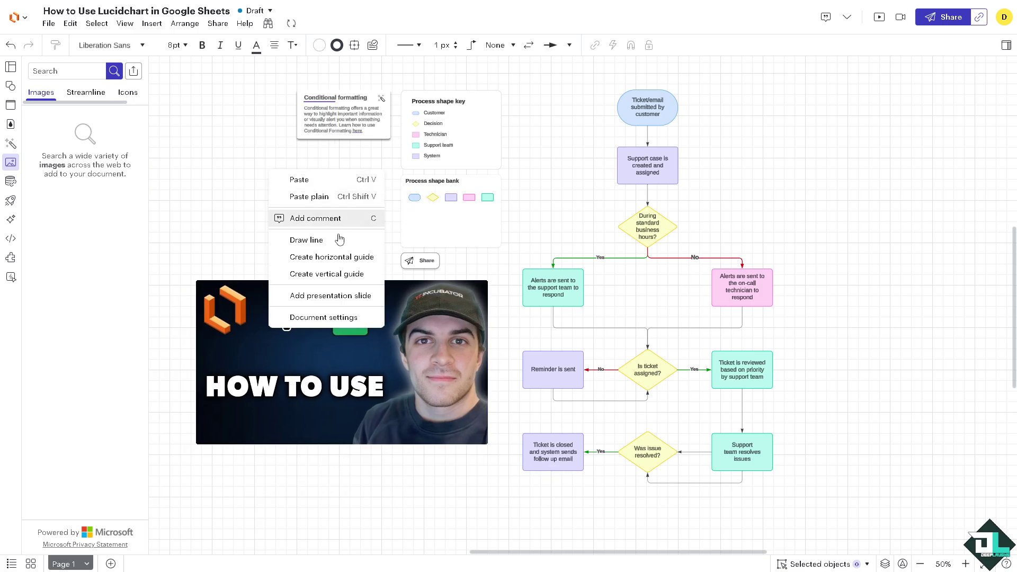
click(341, 317)
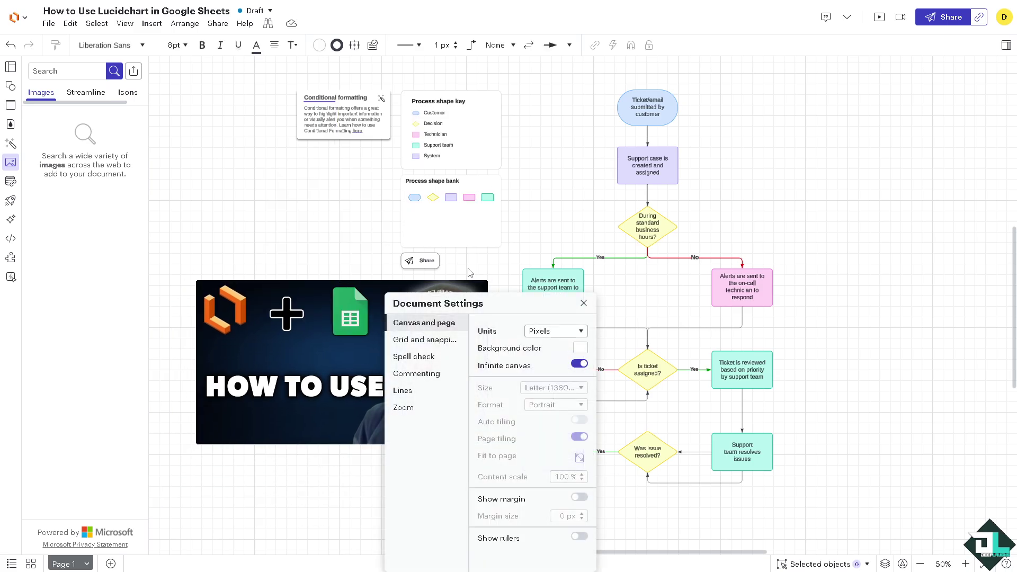
click(580, 347)
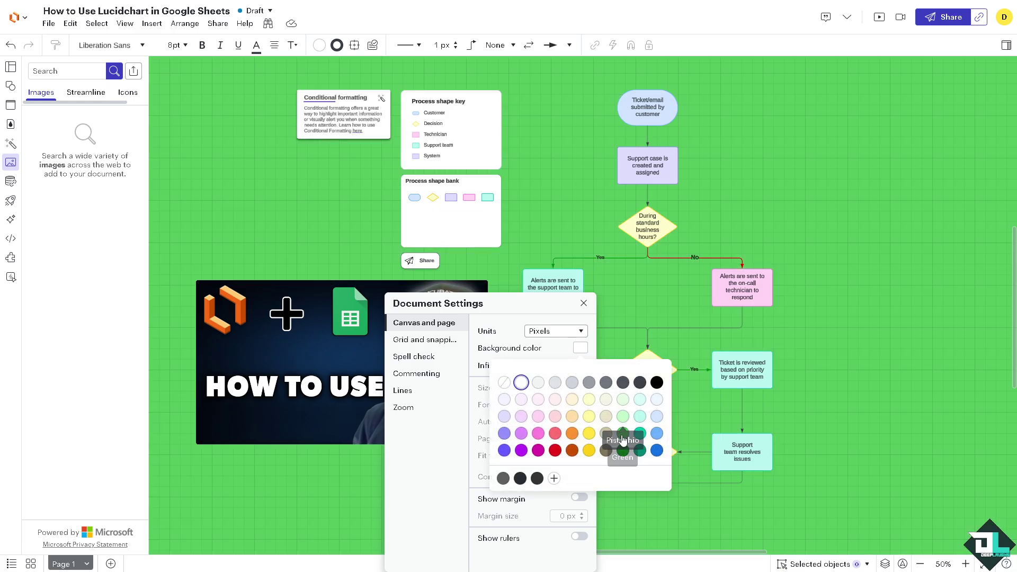
click(623, 435)
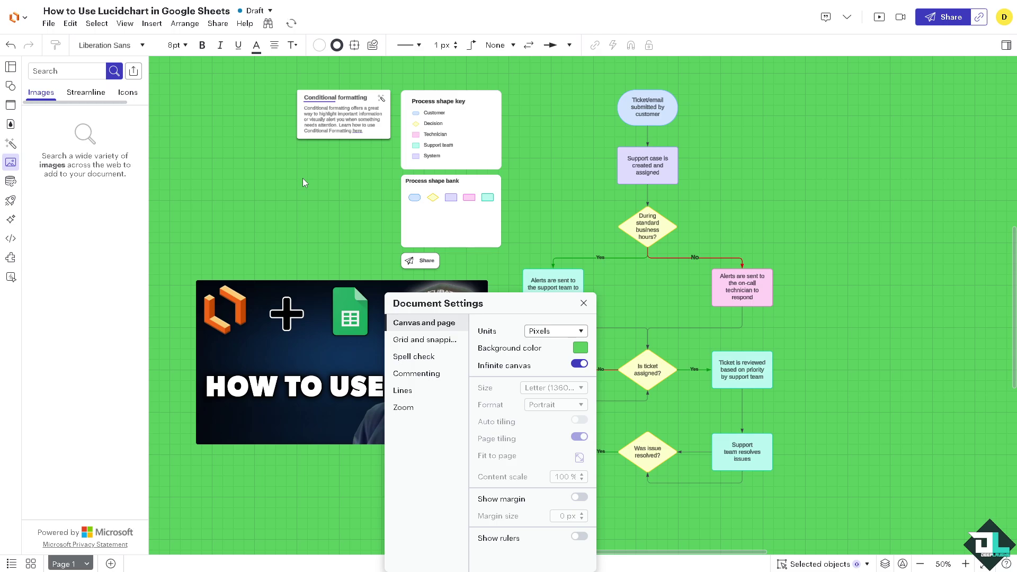
click(584, 303)
click(49, 25)
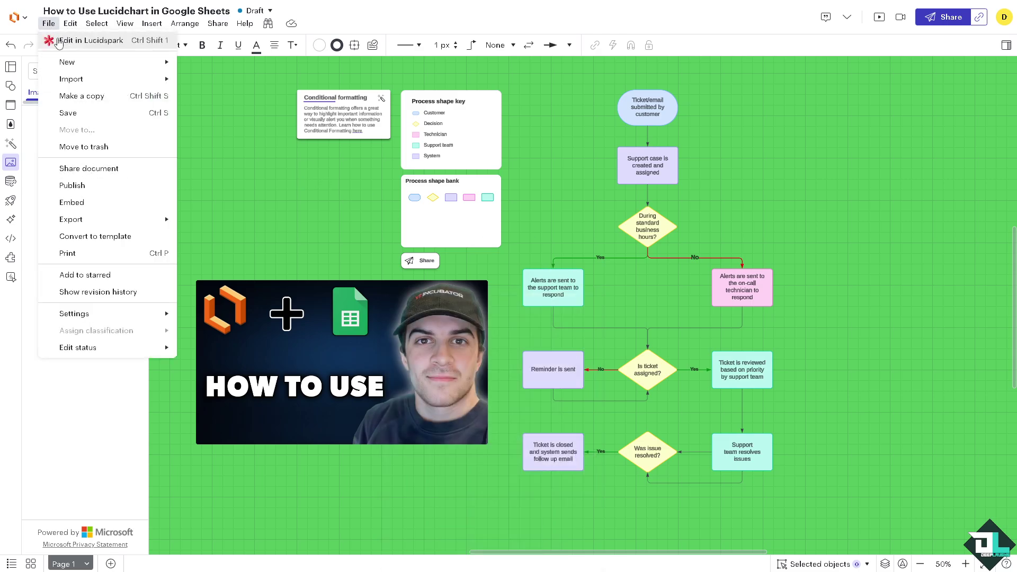
click(95, 115)
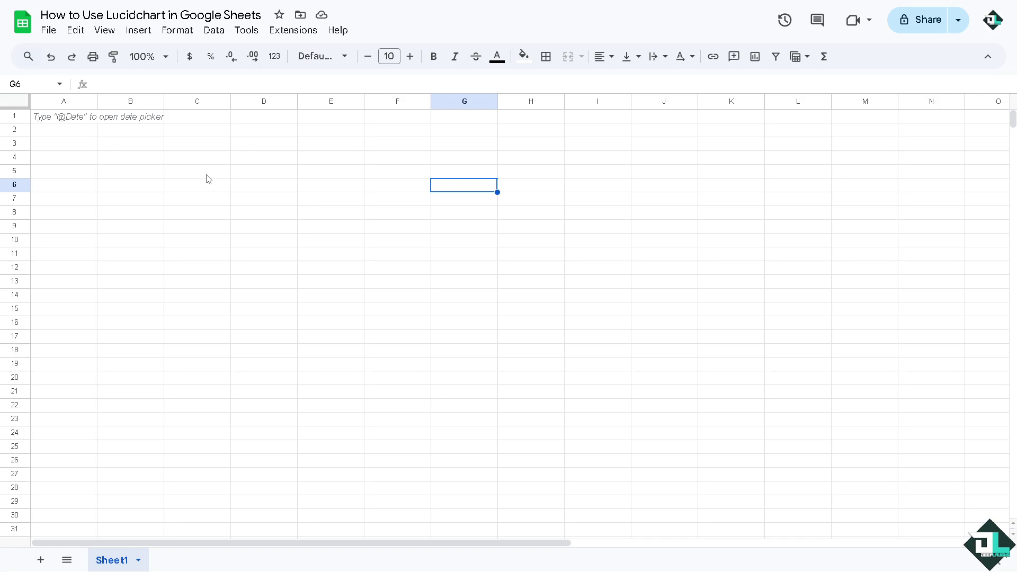
Step: Share the spreadsheet so anyone with the link can edit it as Editor
click(937, 24)
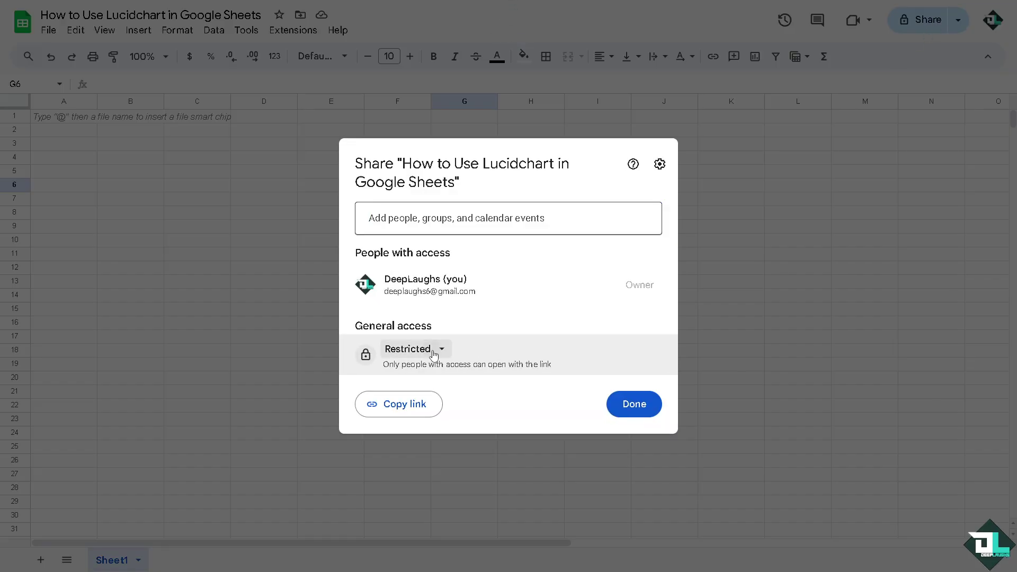
click(433, 351)
click(479, 409)
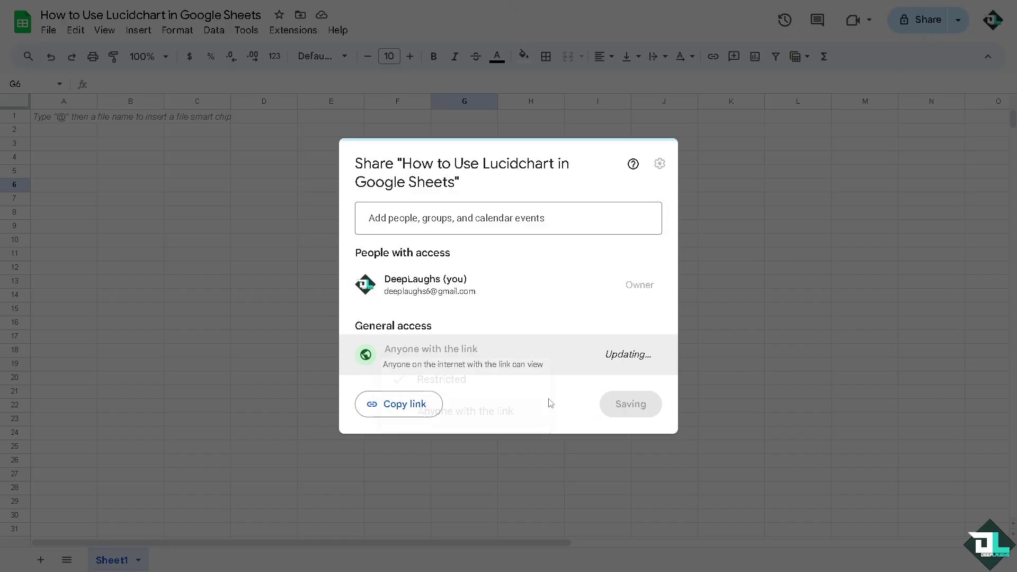
click(646, 361)
click(634, 467)
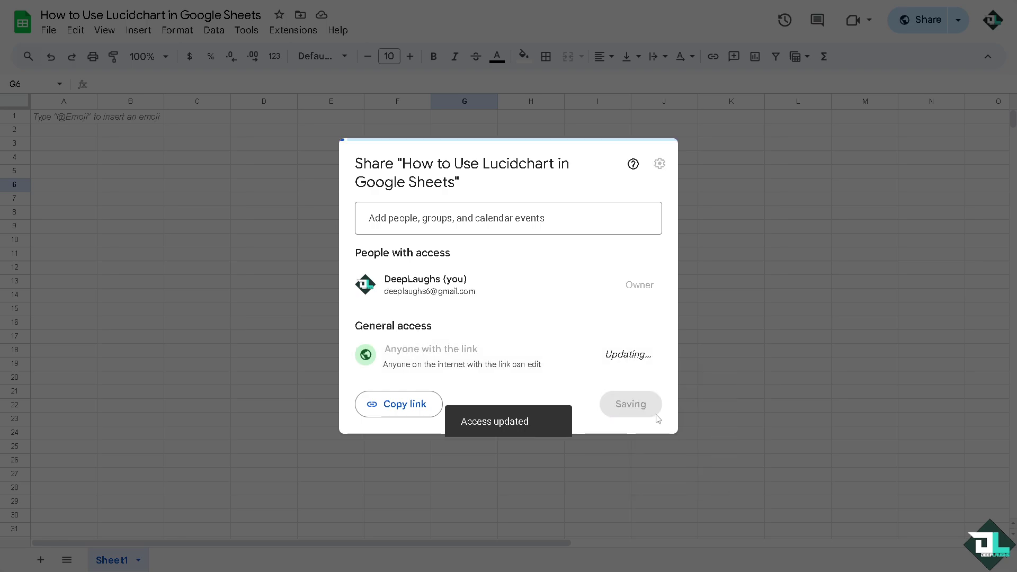
click(643, 404)
click(139, 258)
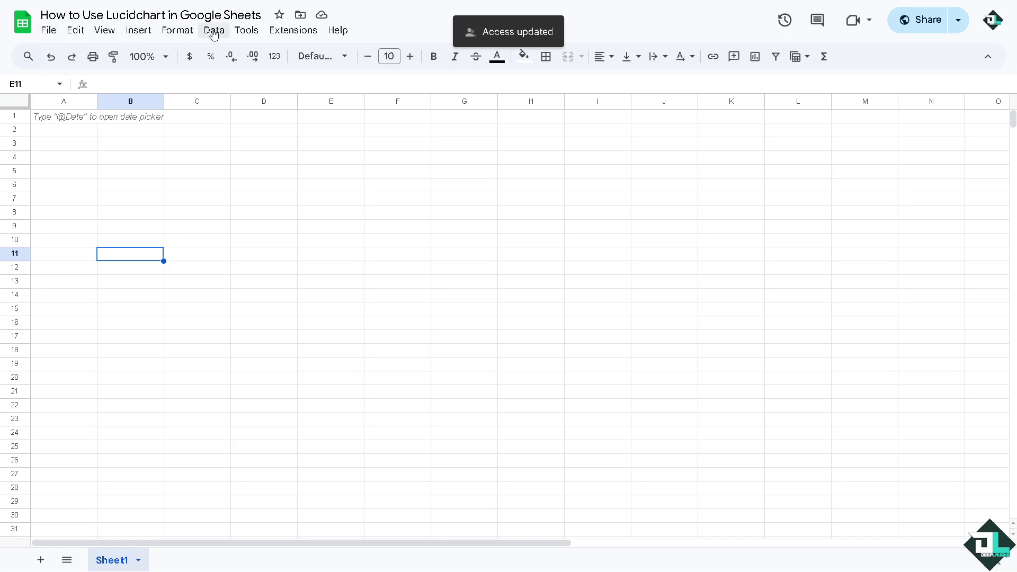
click(305, 34)
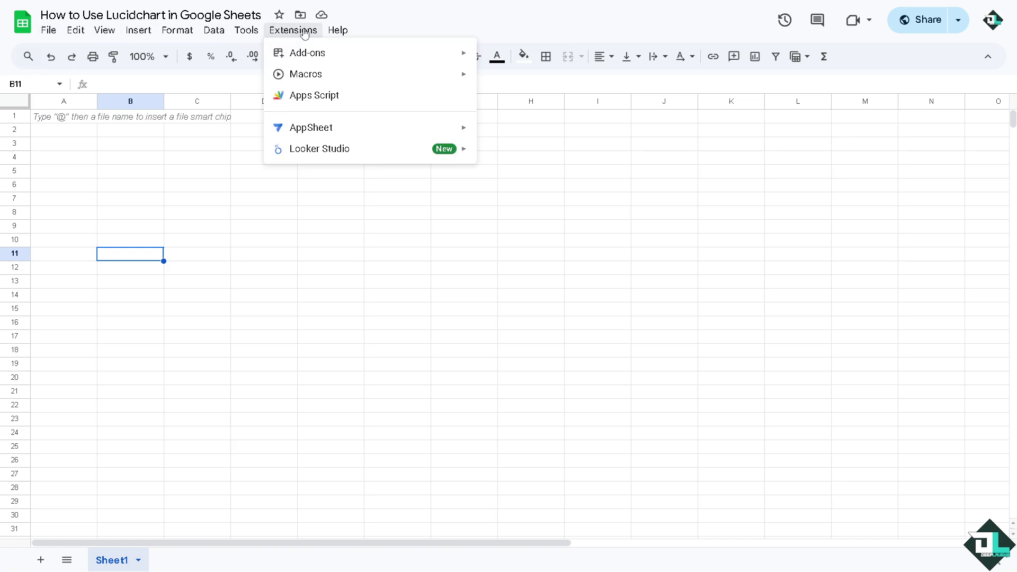
mouse_move(328, 60)
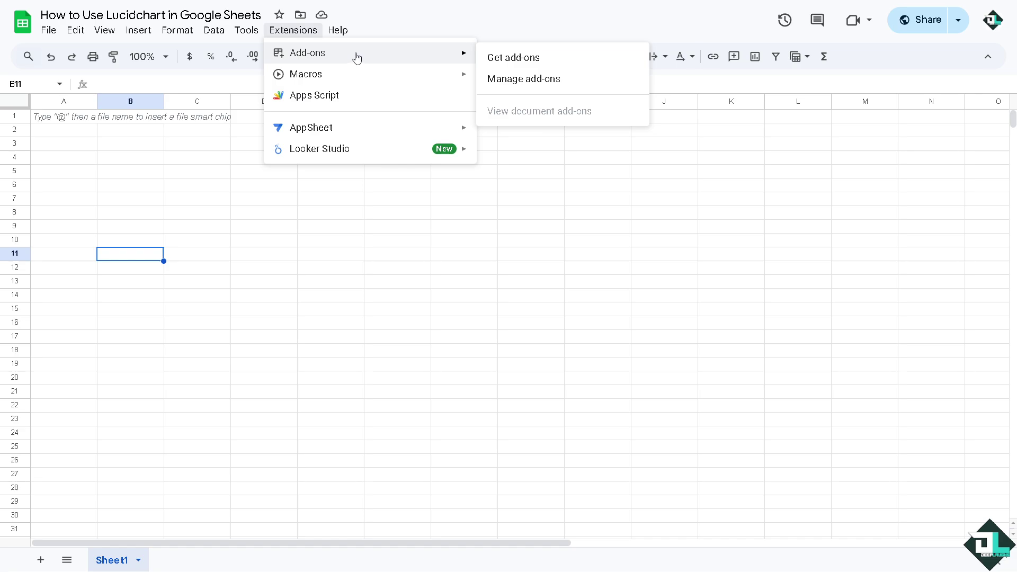
click(512, 58)
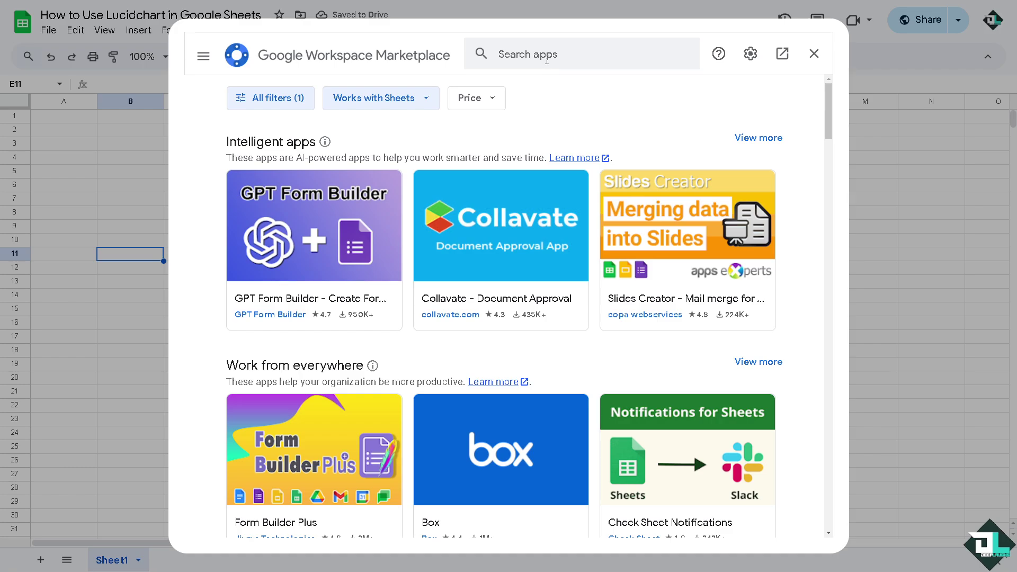
click(545, 56)
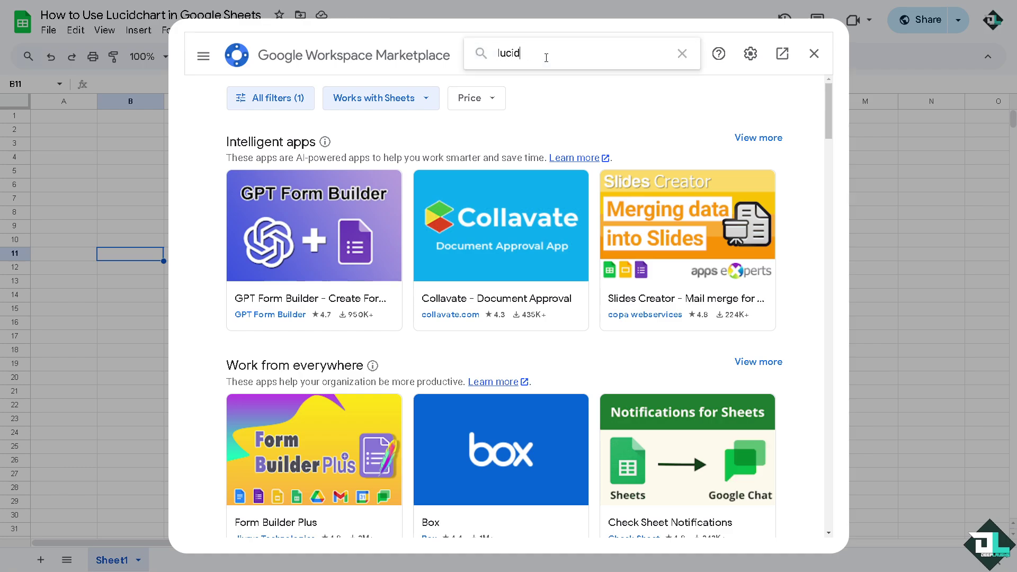
key(Return)
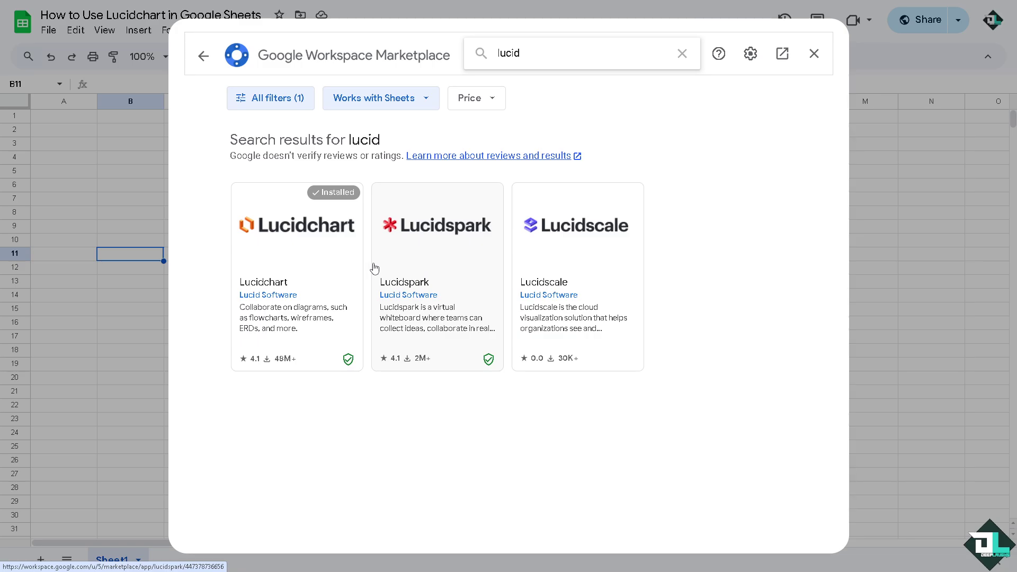
click(321, 252)
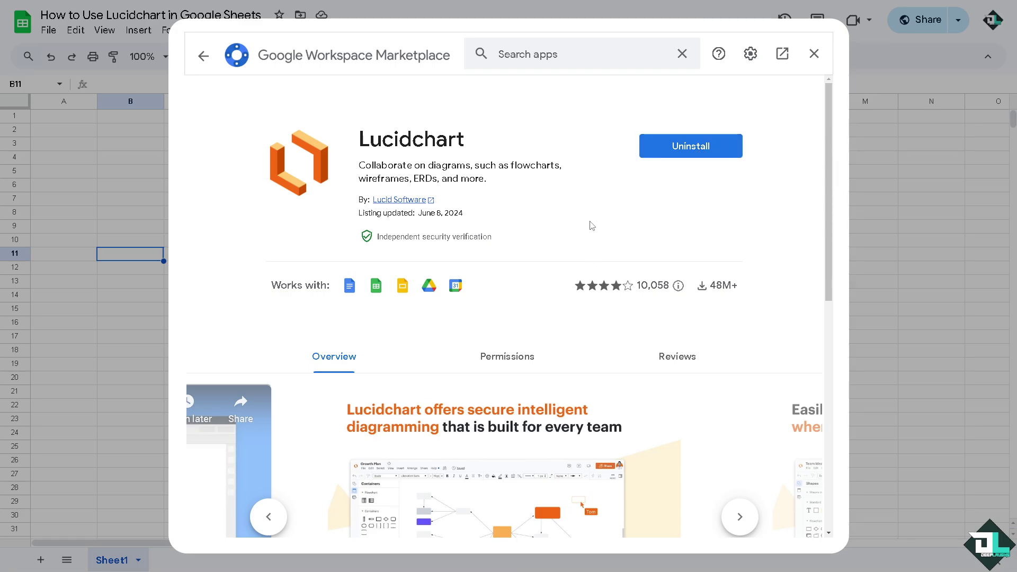
click(814, 54)
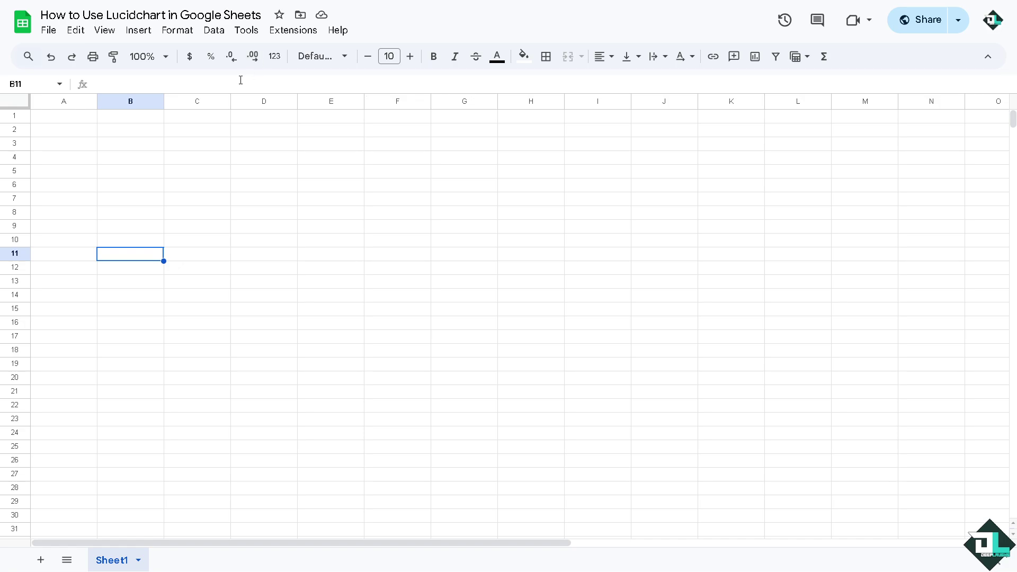
click(295, 31)
mouse_move(386, 59)
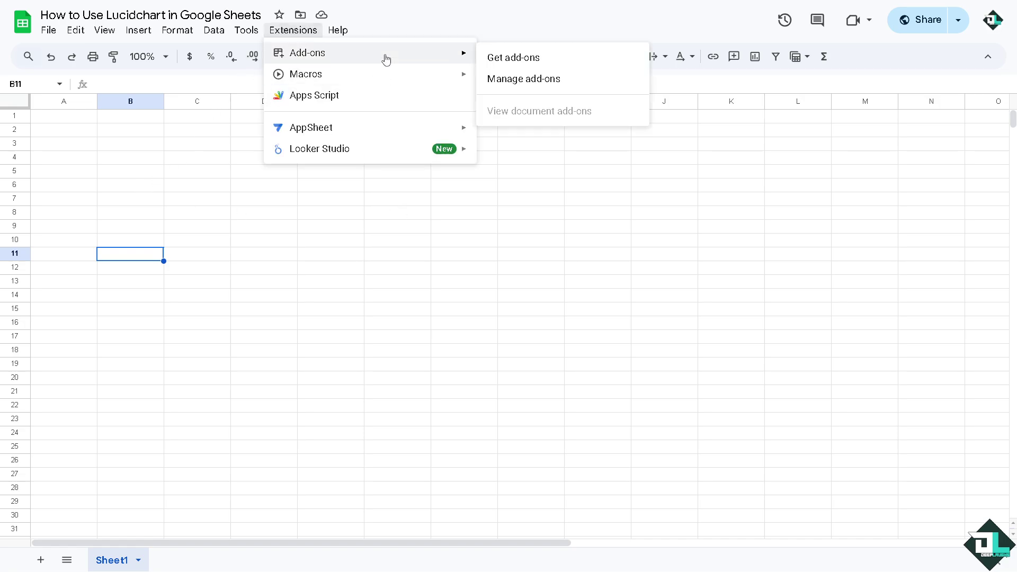
click(535, 80)
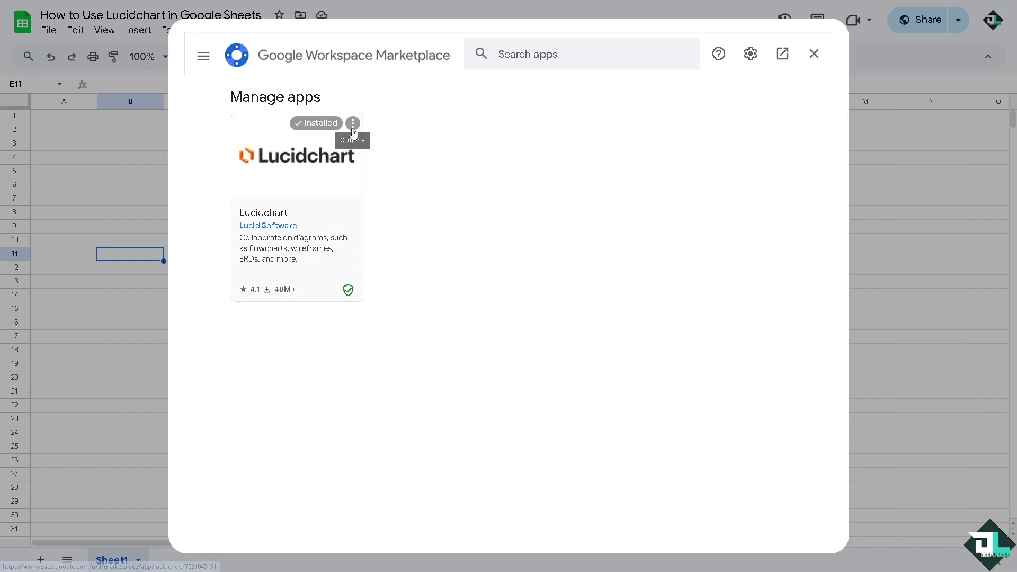
click(353, 123)
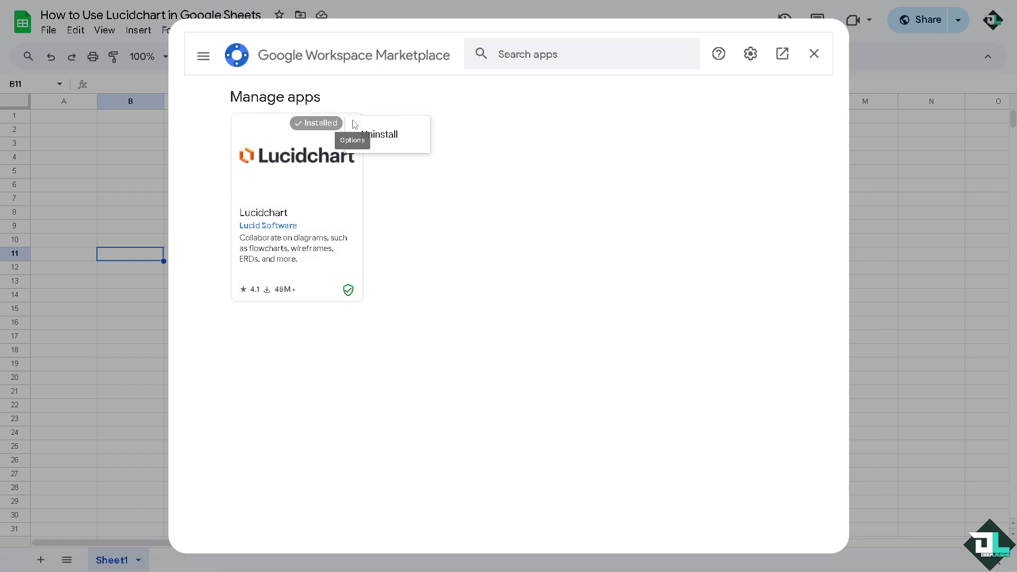
click(590, 228)
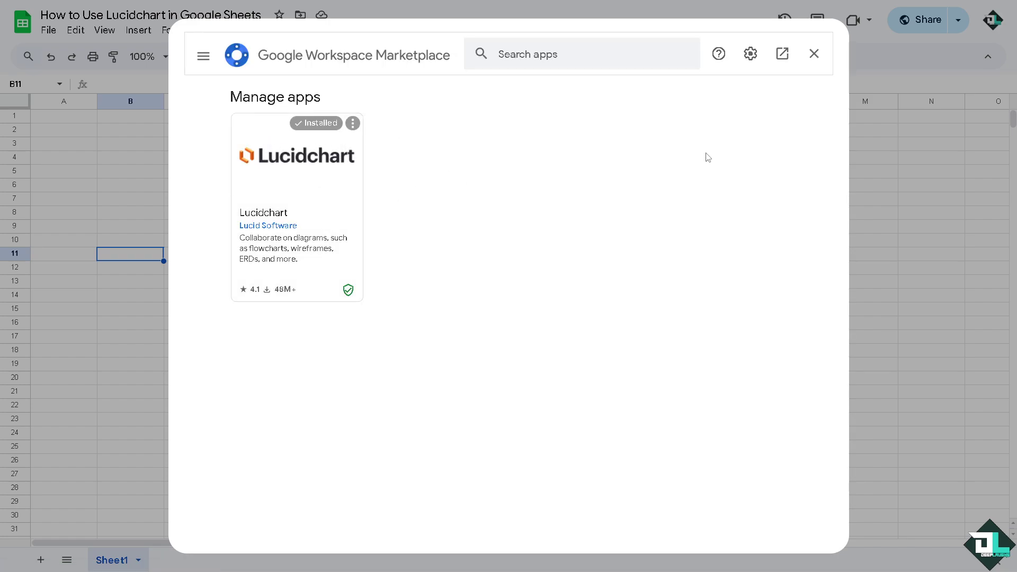
click(815, 55)
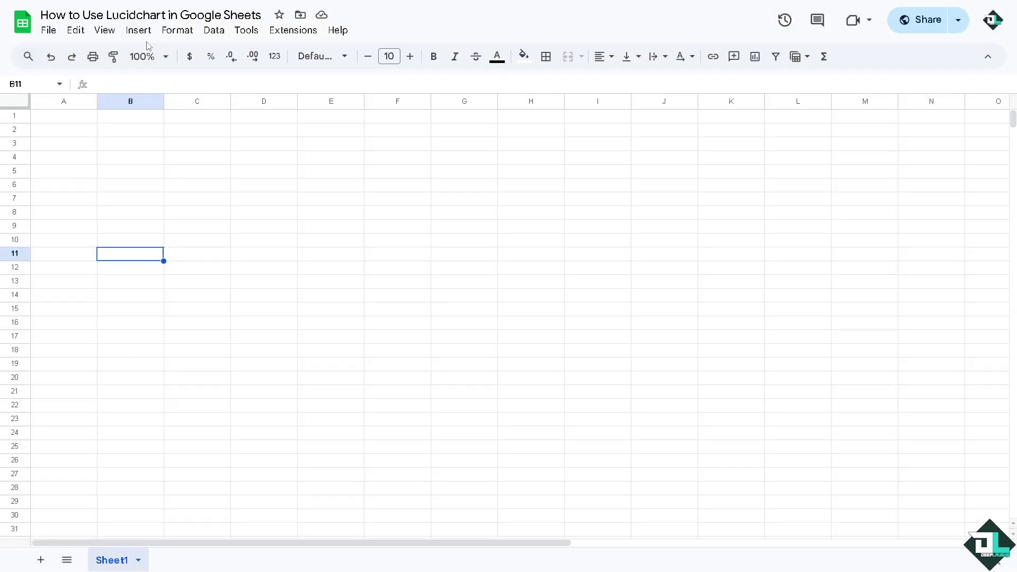
Step: Insert the green Lucidchart diagram into Sheet1 and drag it left to start at column A
click(148, 33)
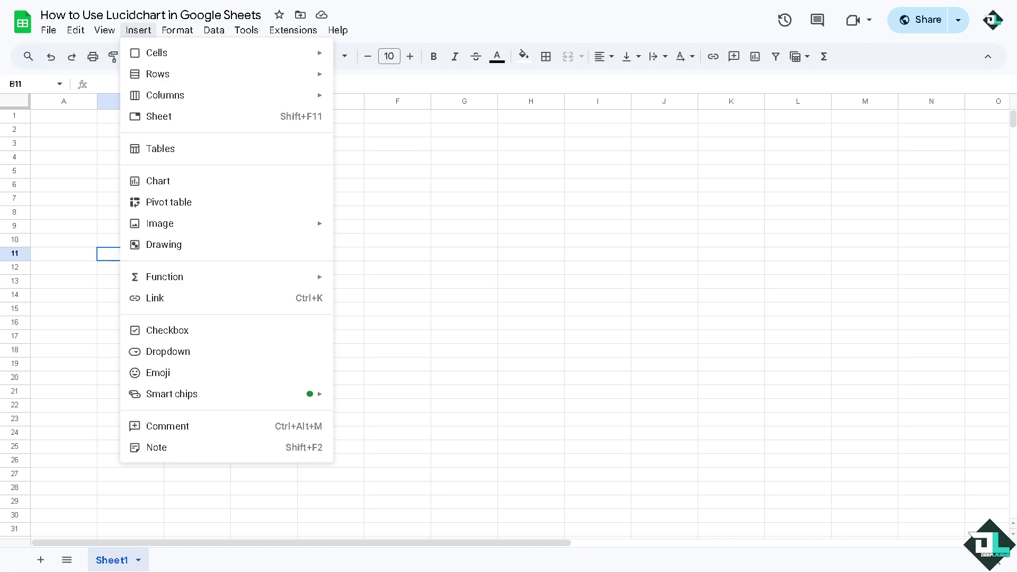
click(397, 157)
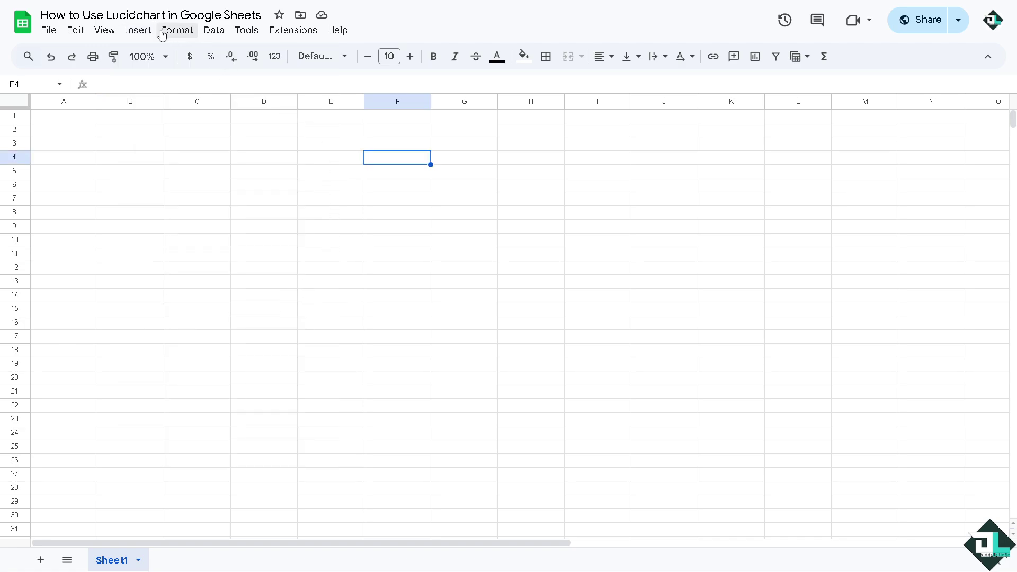
click(136, 37)
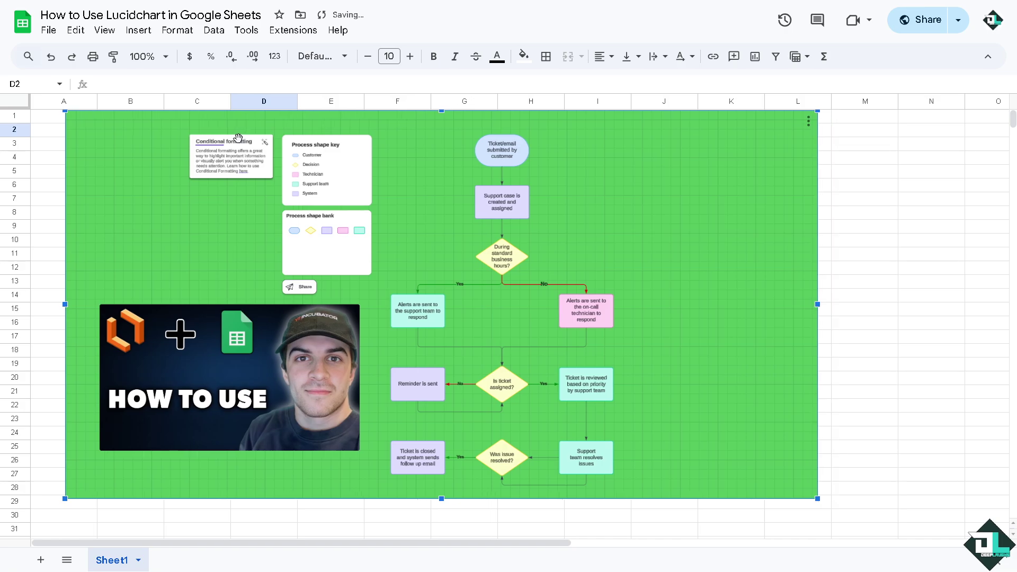
drag(238, 138, 214, 130)
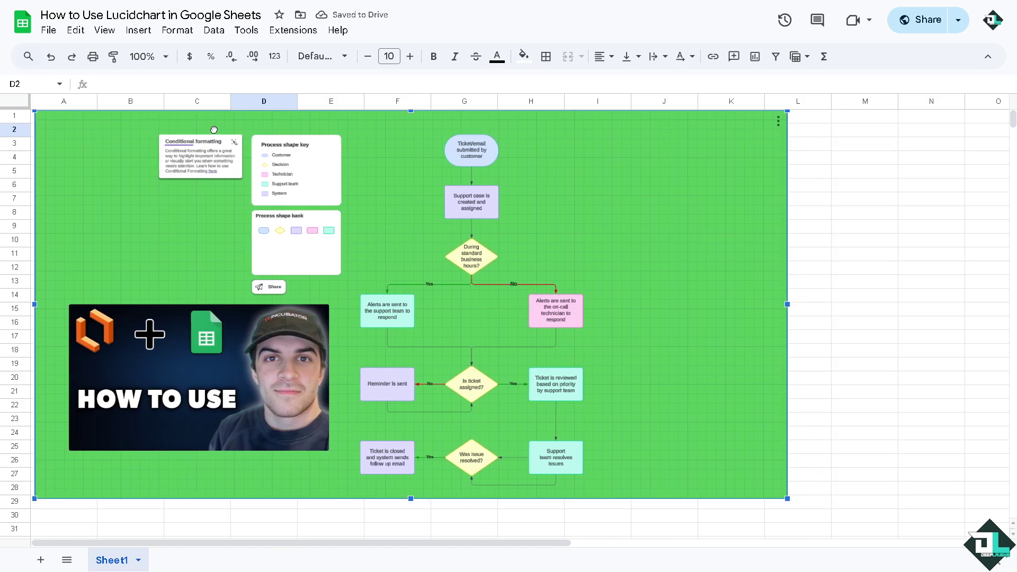
click(790, 503)
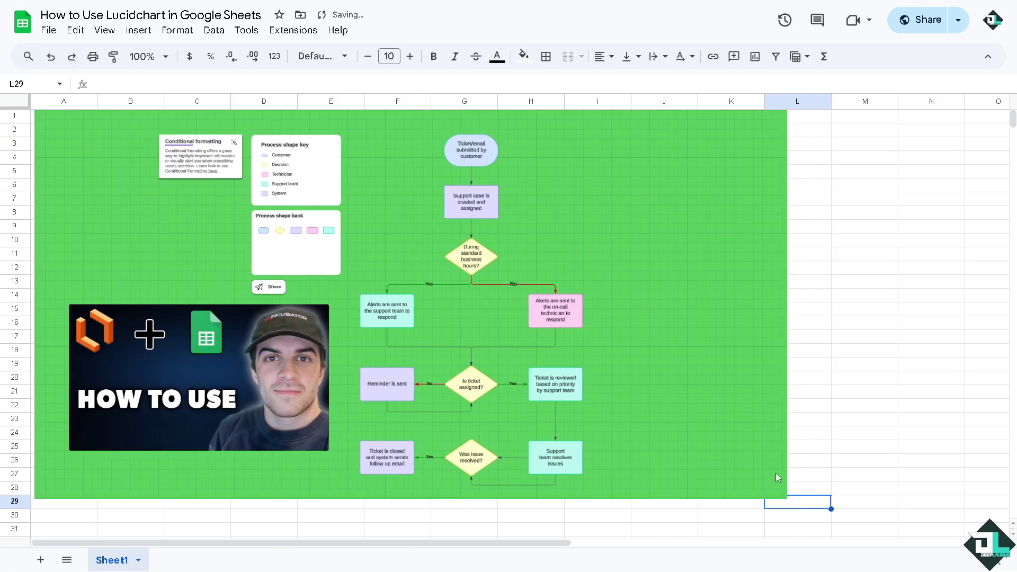
click(777, 477)
click(49, 31)
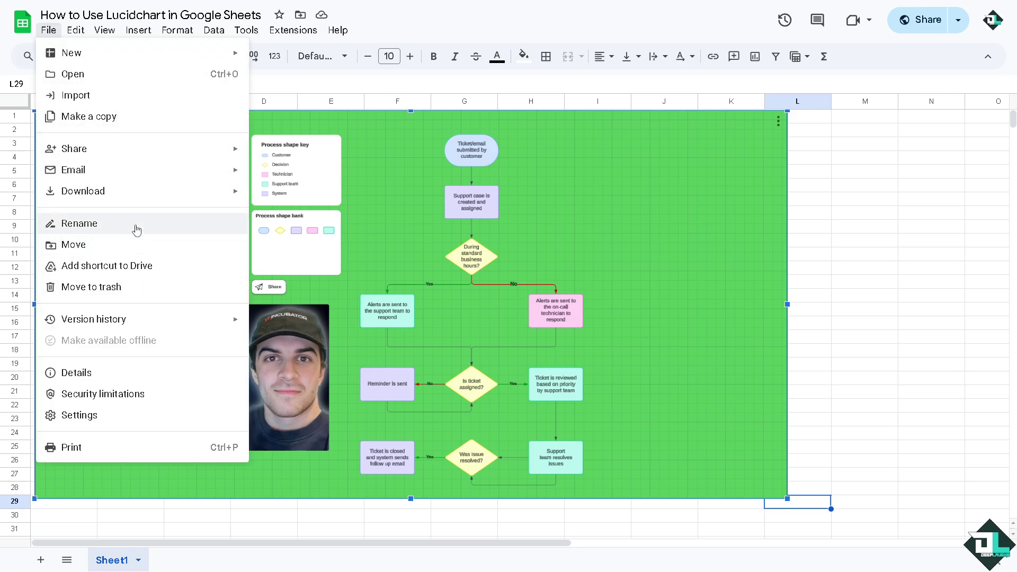
mouse_move(144, 203)
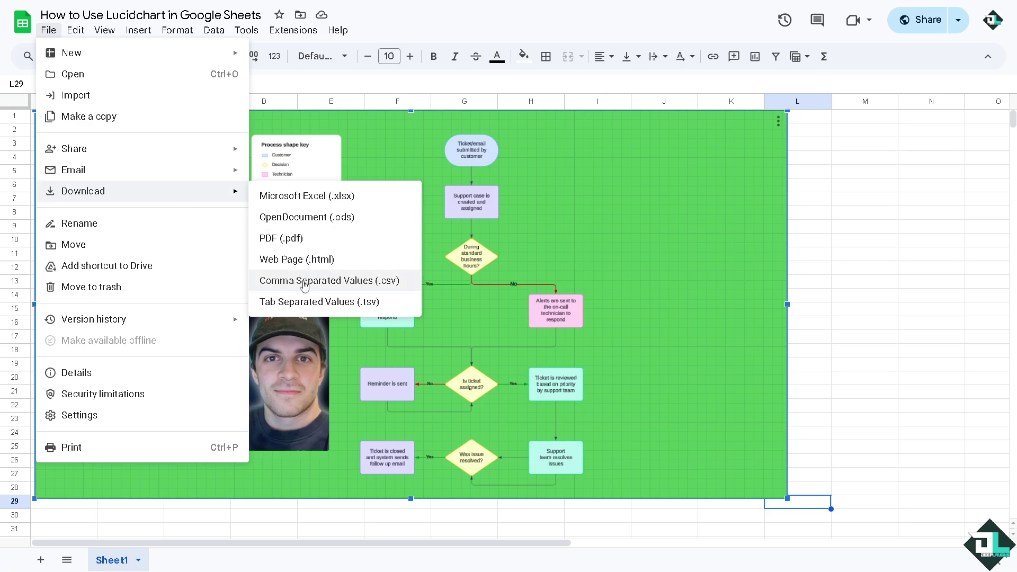
click(877, 172)
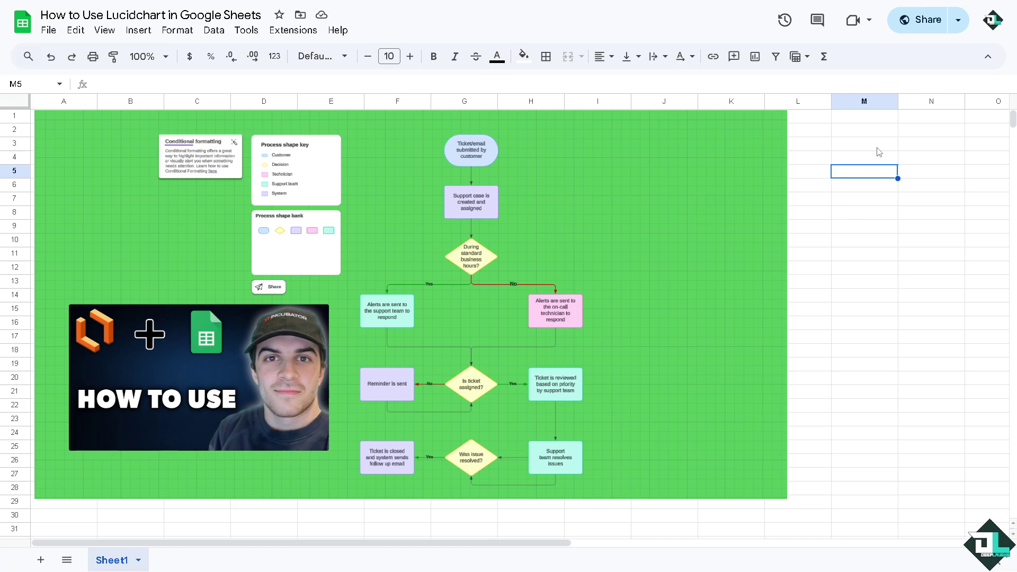
click(958, 22)
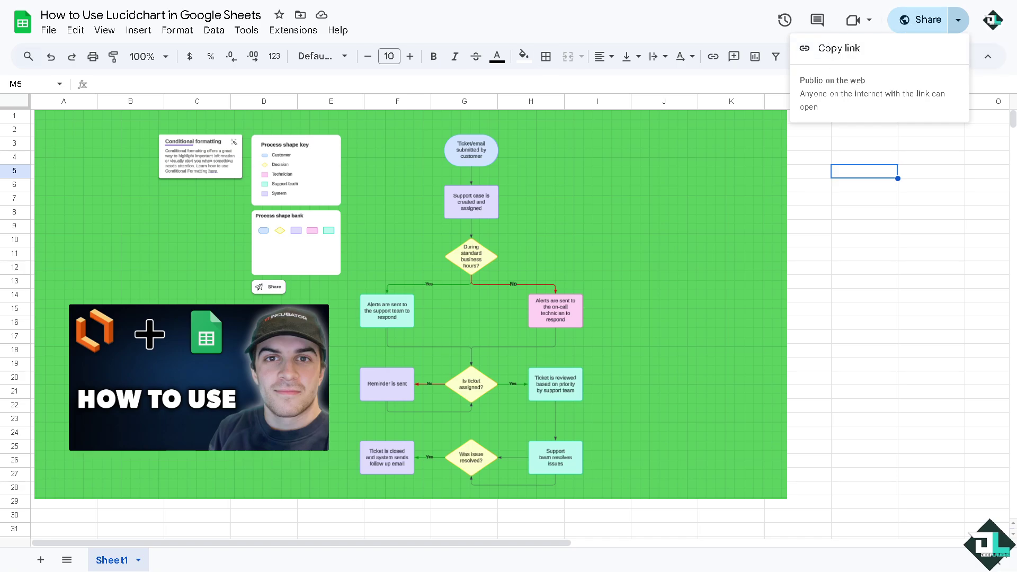
key(Escape)
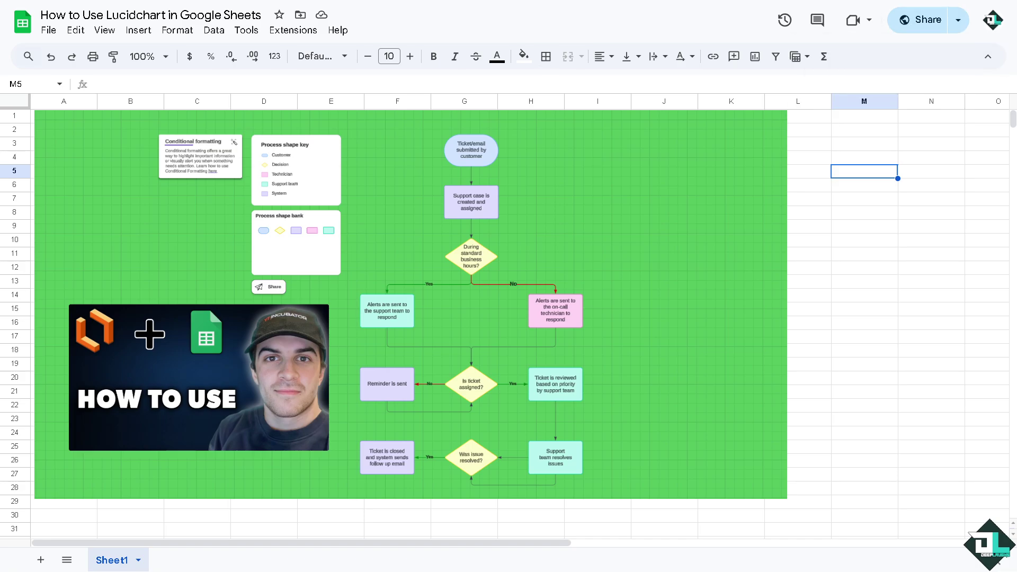